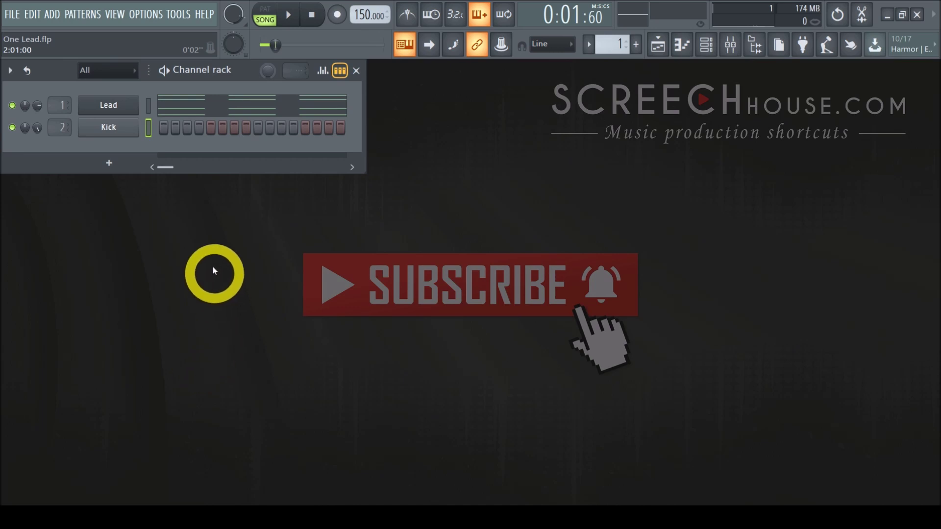
Step: View the Lead synth and the Kick sampler in turn, placing the Lead window beside the channel rack and closing each one
left_click(115, 107)
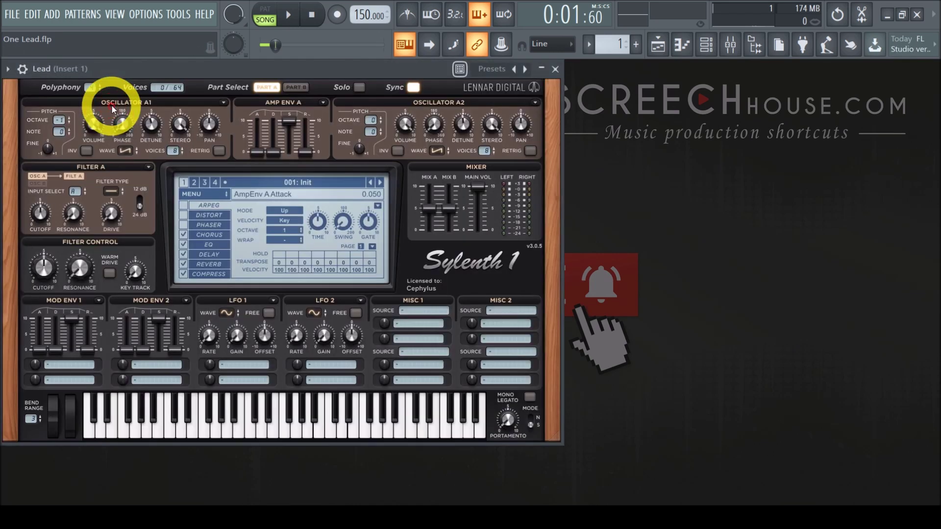
left_click_drag(231, 74, 598, 81)
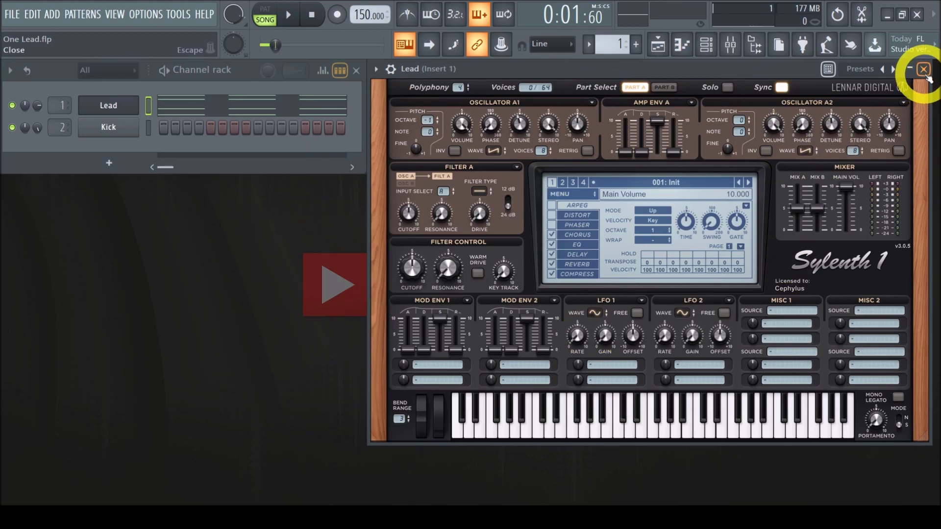
left_click(104, 128)
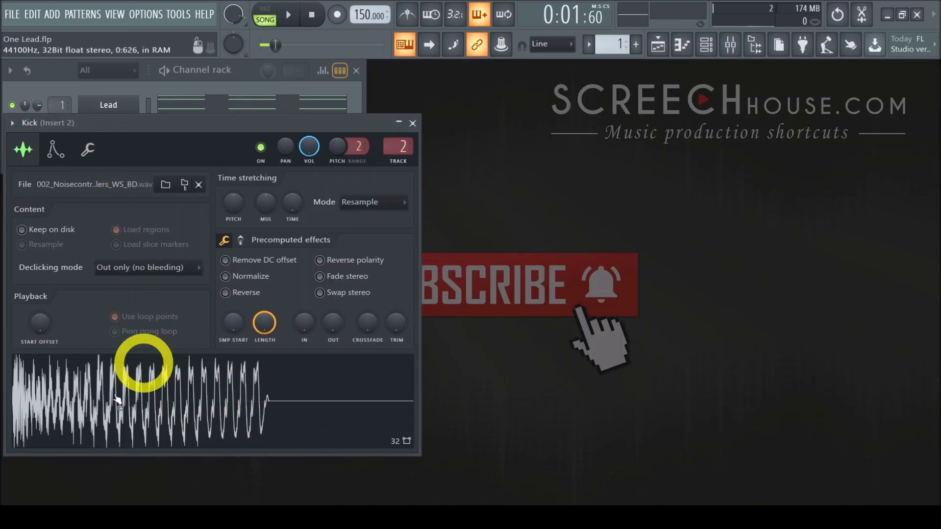
left_click(412, 124)
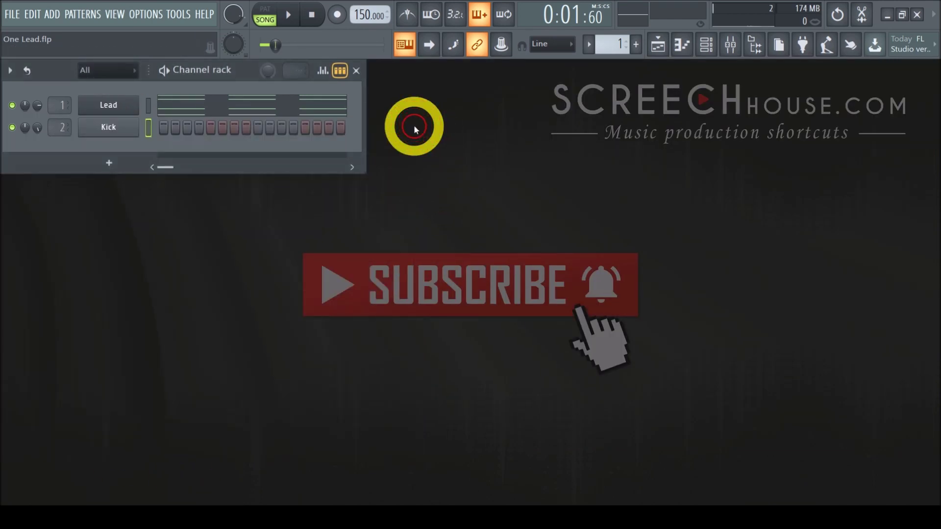
Step: Examine the Lead's Sylenth1 settings and its notes in the piano roll, closing both windows
left_click(109, 105)
left_click_drag(851, 189, 843, 166)
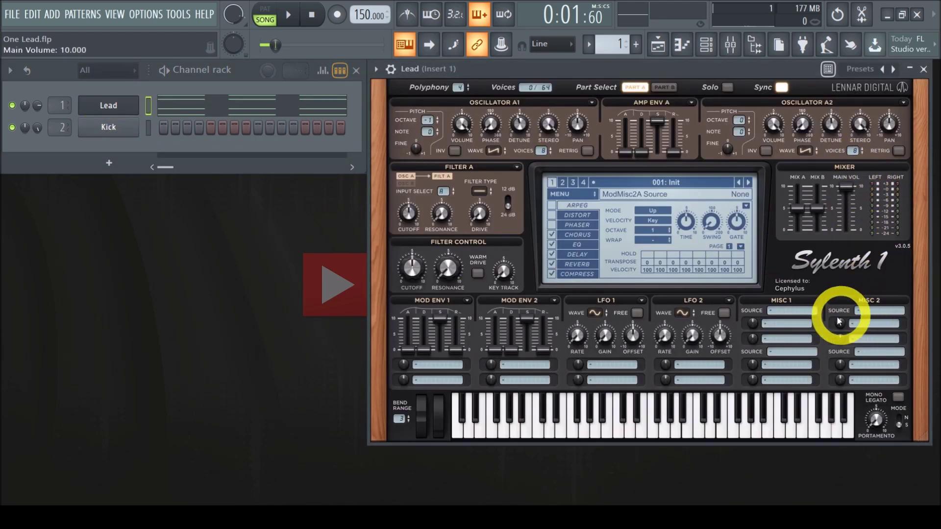
left_click(923, 70)
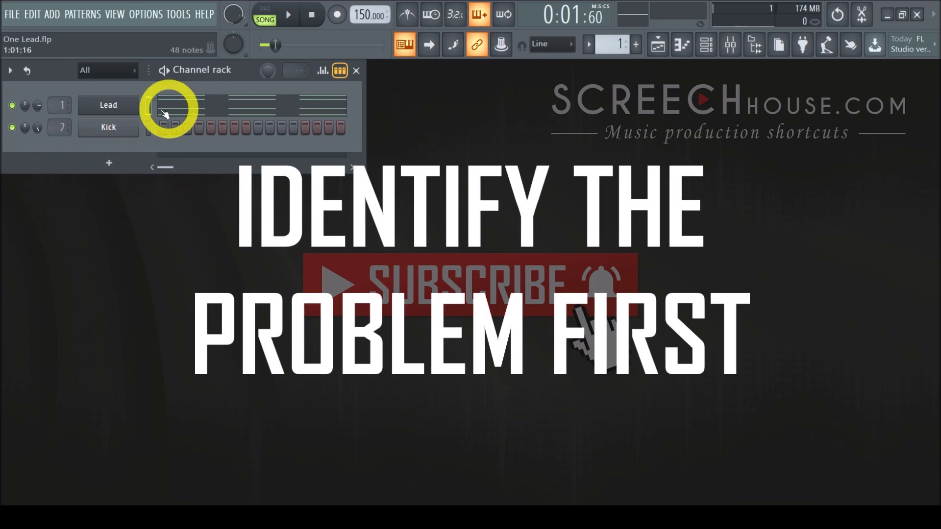
left_click(206, 110)
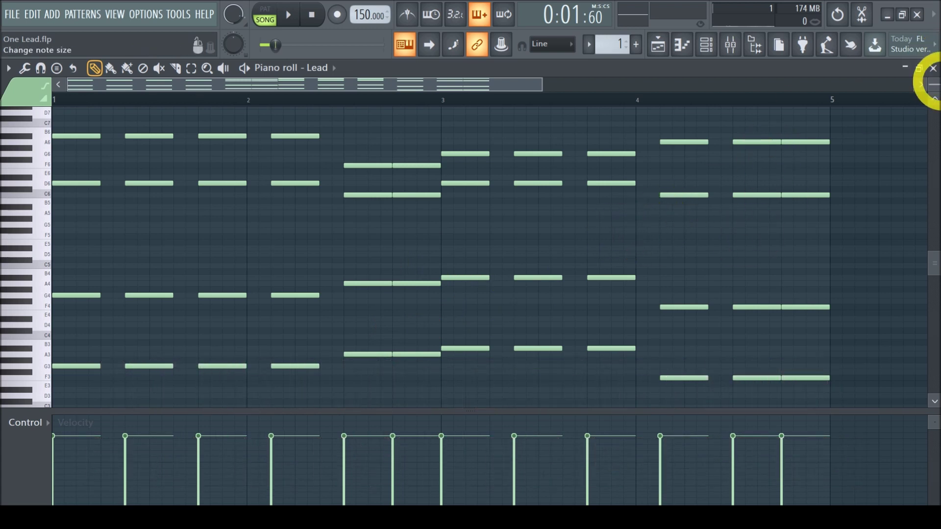
left_click(932, 69)
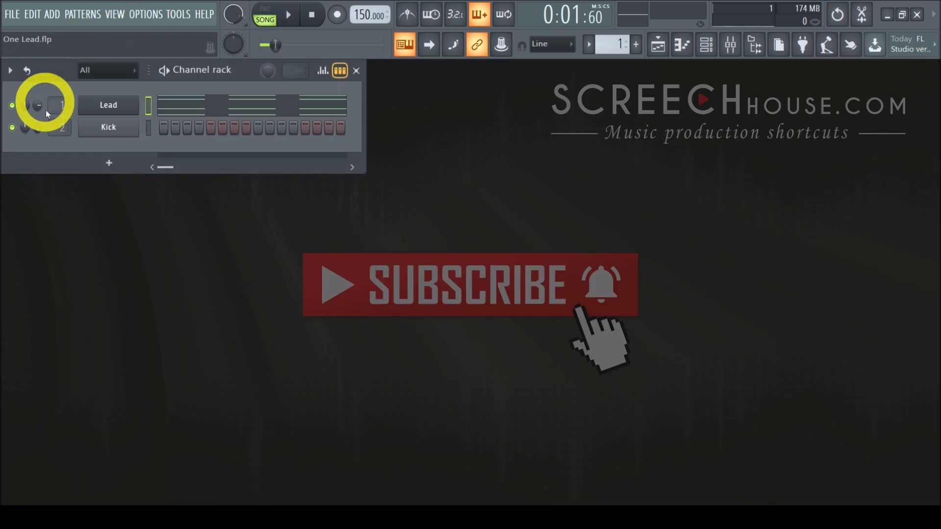
Step: Open the mixer, select Insert 2, and resize and place the mixer so the channel names stay uncovered
left_click(117, 15)
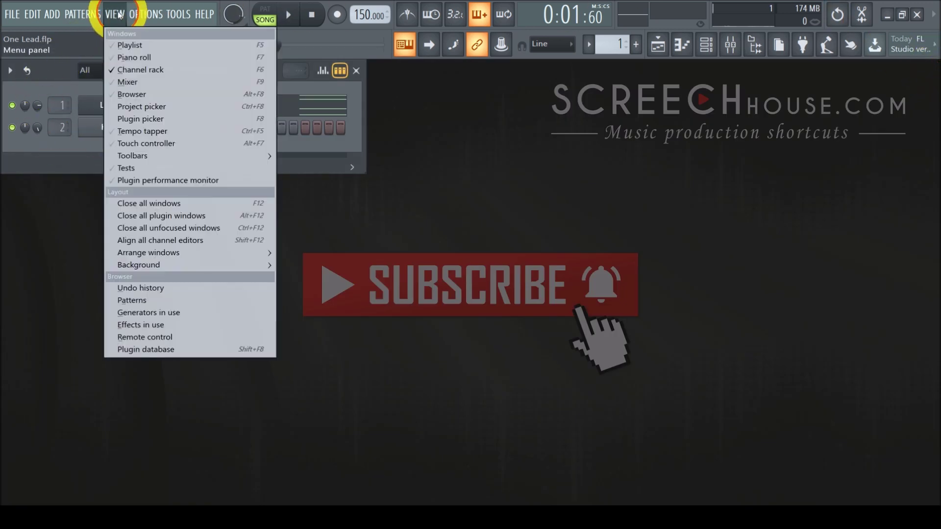
left_click(140, 81)
left_click_drag(279, 69, 360, 75)
left_click(196, 131)
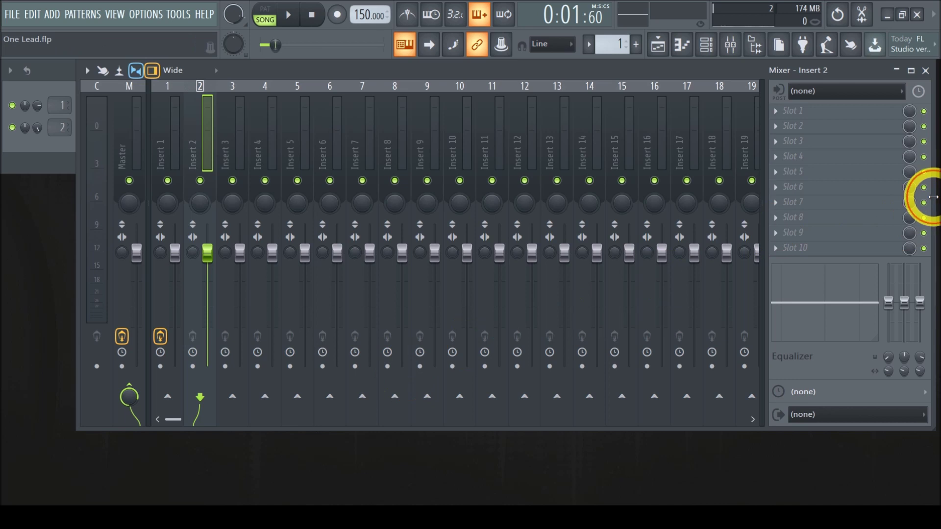
left_click_drag(932, 197, 793, 212)
left_click_drag(478, 70, 602, 71)
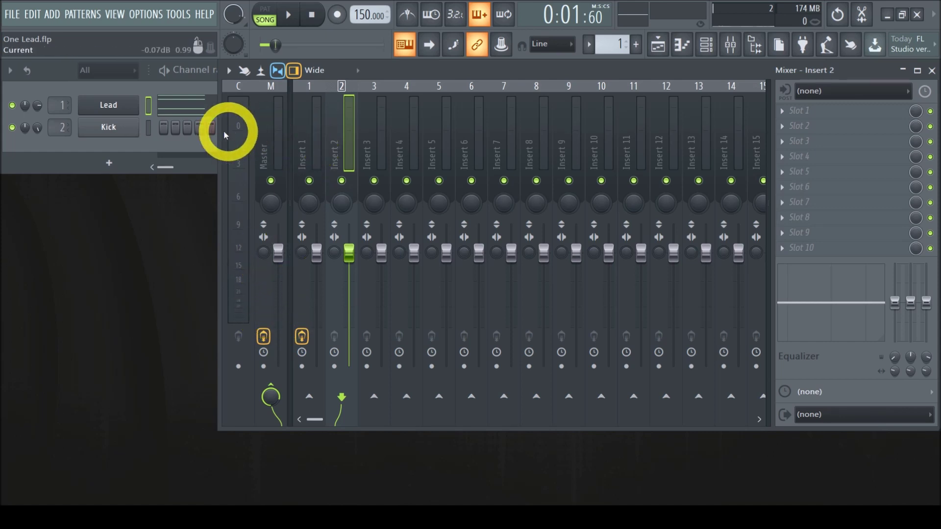
Step: Examine the Kick channel's waveform and sampler settings, and close both the sampler and the mixer
left_click(109, 127)
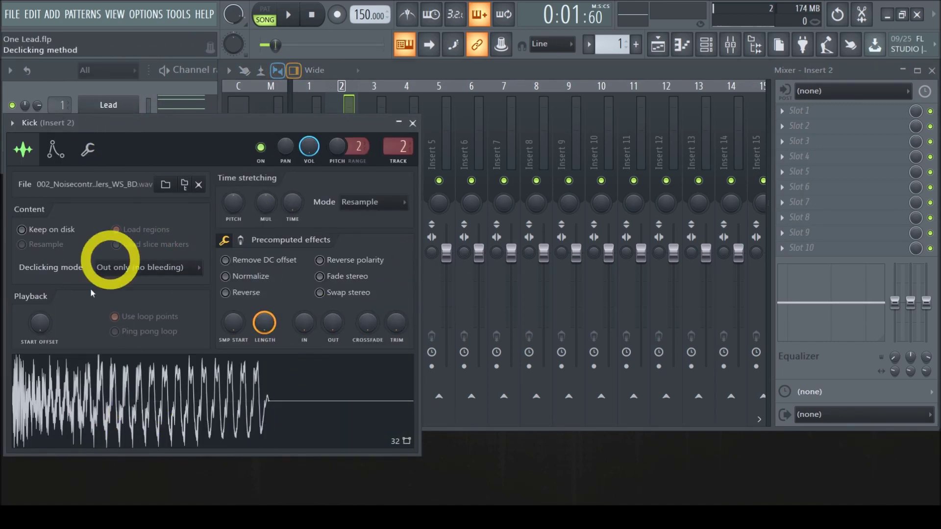
left_click_drag(249, 123, 434, 94)
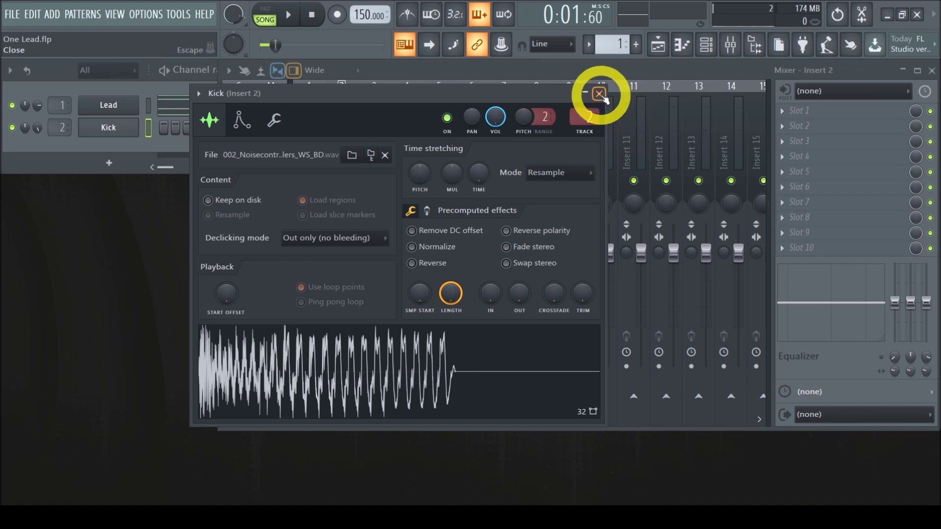
left_click(598, 94)
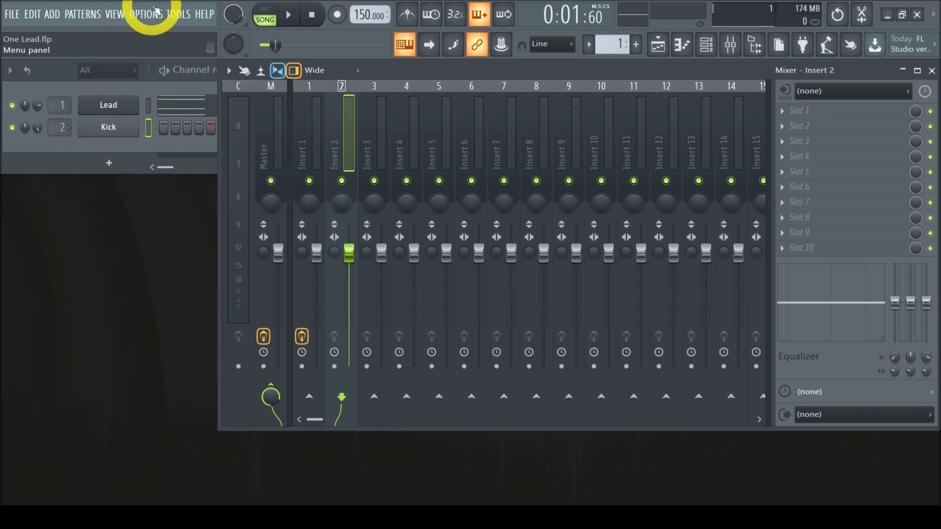
left_click(933, 72)
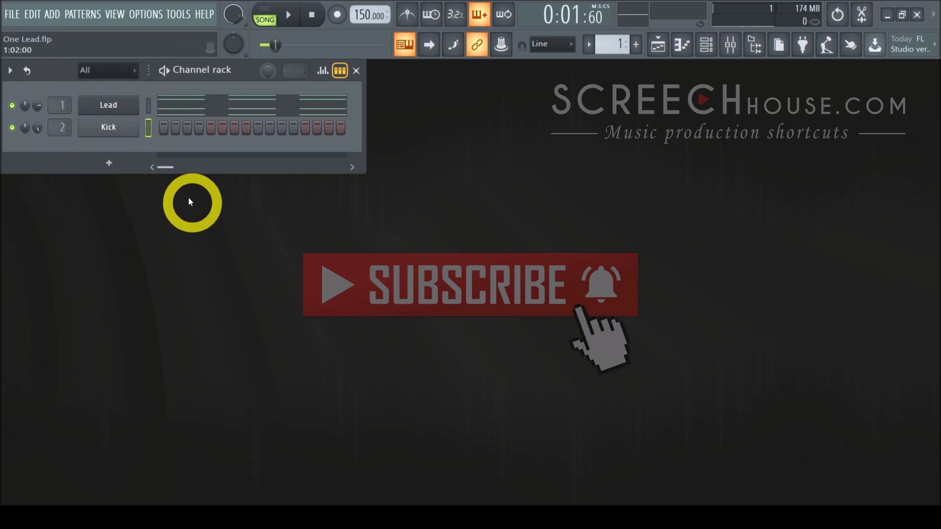
left_click(103, 134)
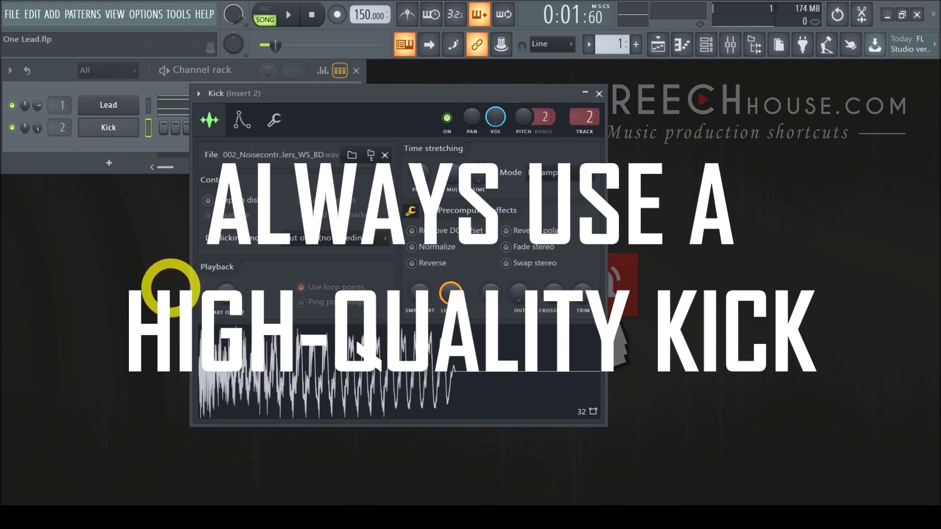
left_click(600, 93)
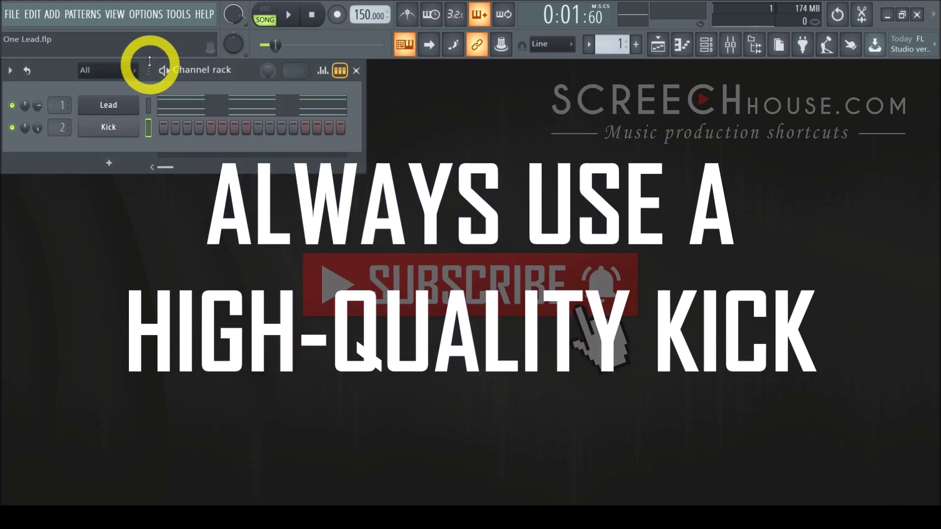
Step: Open the browser and audition the hardstyle kick samples in the KICKS ARTISTS folder, starting with 001_Frontliner_Kick_F
left_click(121, 16)
left_click(130, 91)
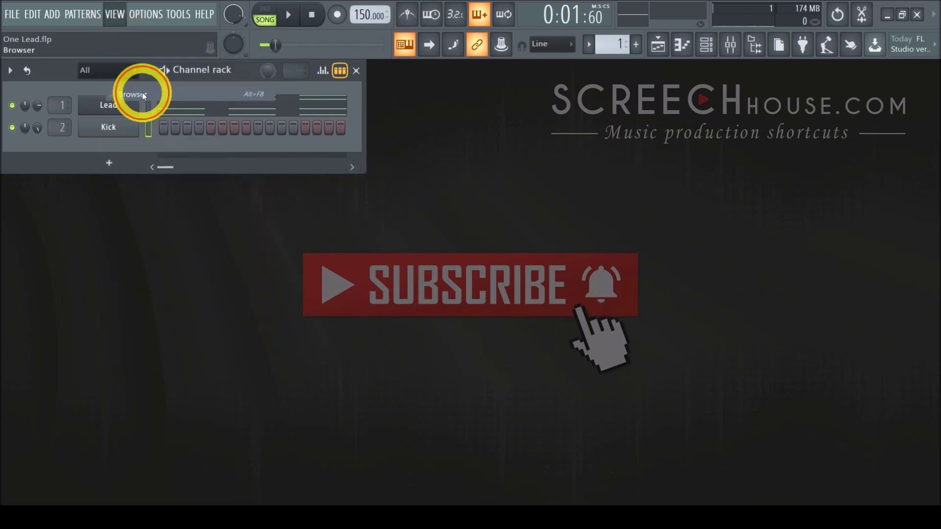
left_click(159, 255)
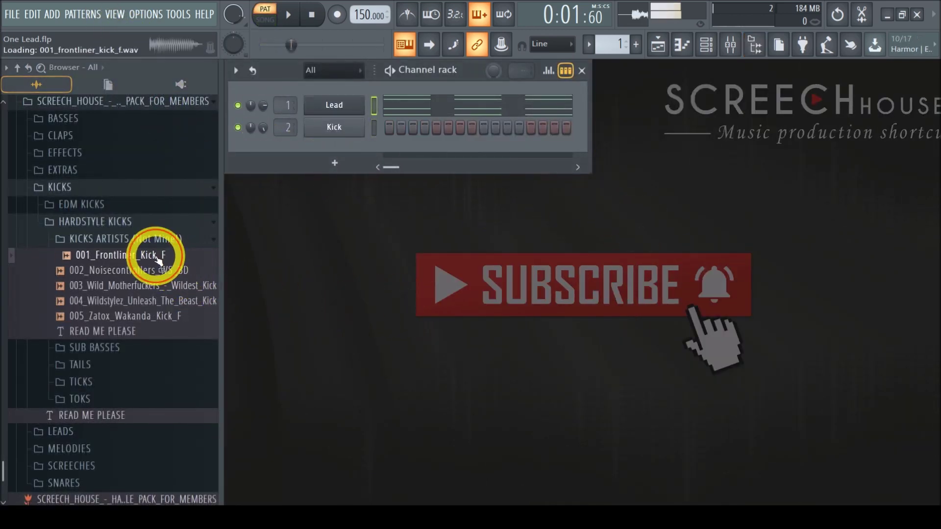
left_click(158, 271)
left_click(152, 285)
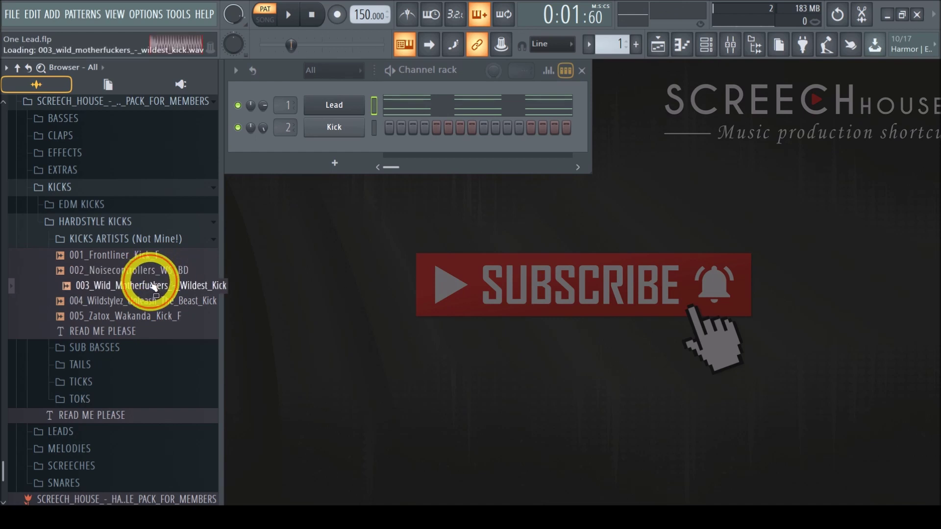
left_click(146, 302)
left_click_drag(147, 306, 196, 324)
left_click_drag(195, 323, 345, 296)
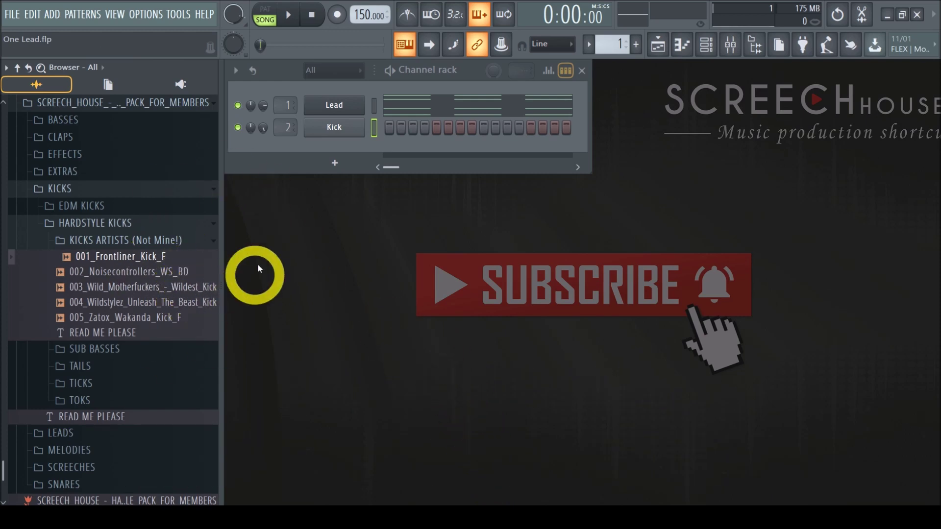
Step: Hide the browser and review the Kick channel's sample settings beside the channel rack, closing the window again
left_click(115, 15)
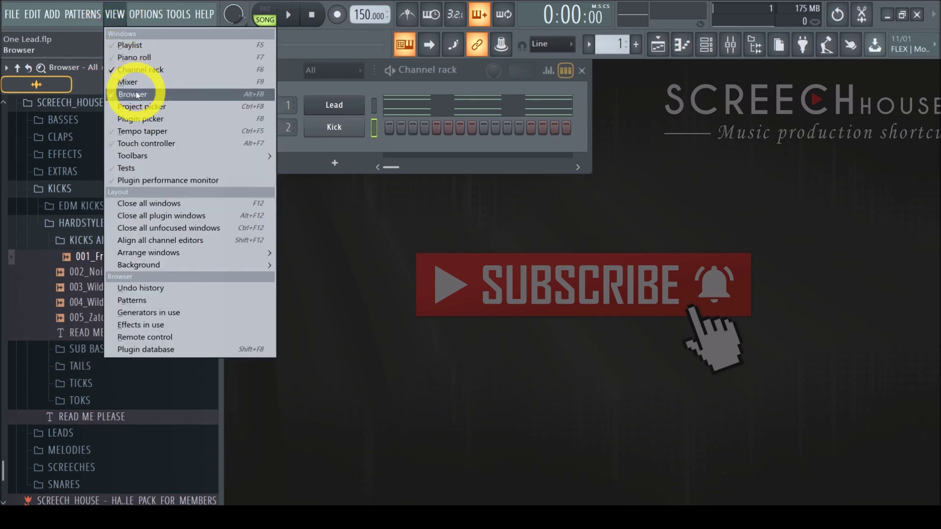
left_click(120, 94)
left_click(114, 127)
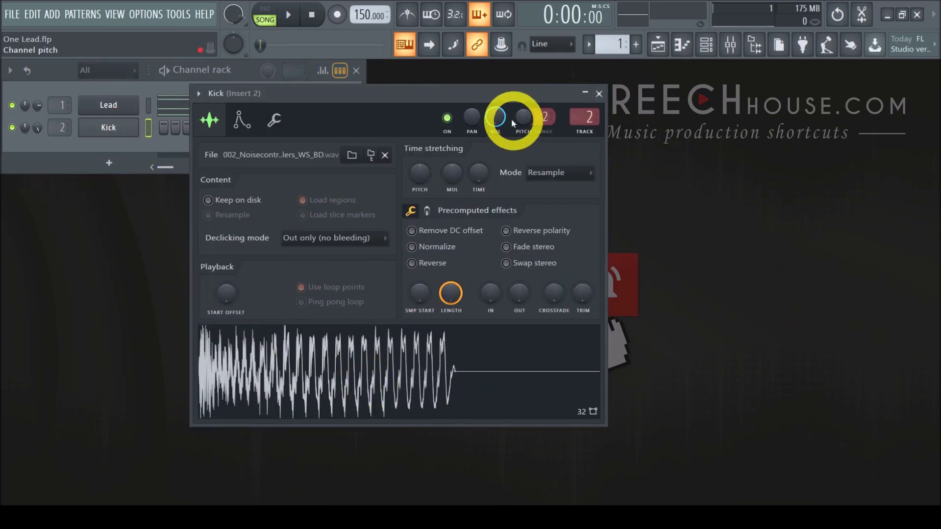
left_click_drag(495, 95, 672, 70)
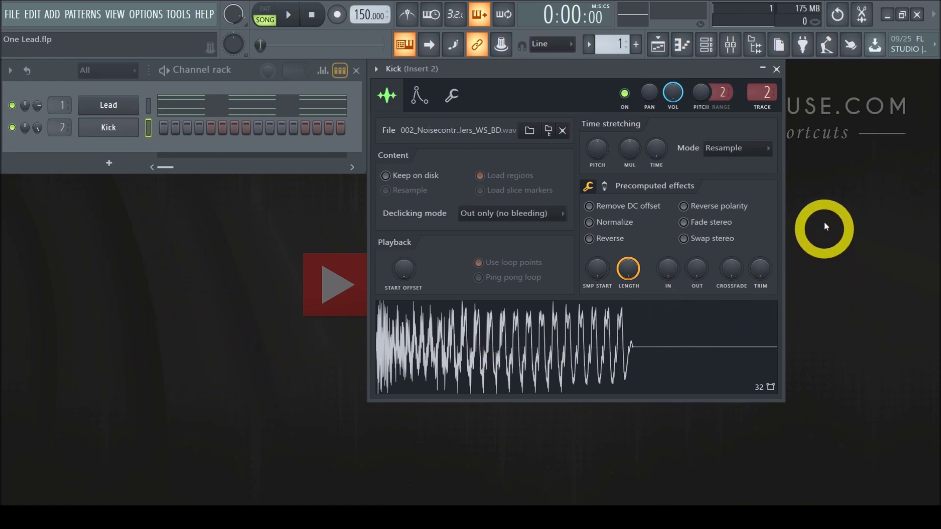
left_click(777, 70)
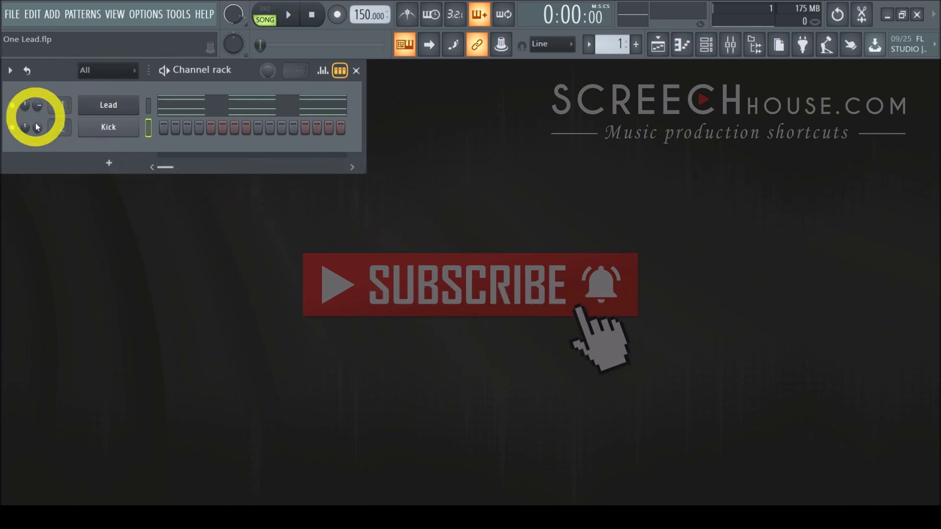
Step: Open the mixer and bring up the Fruity Parametric EQ 2 loaded on Insert 1
left_click(119, 14)
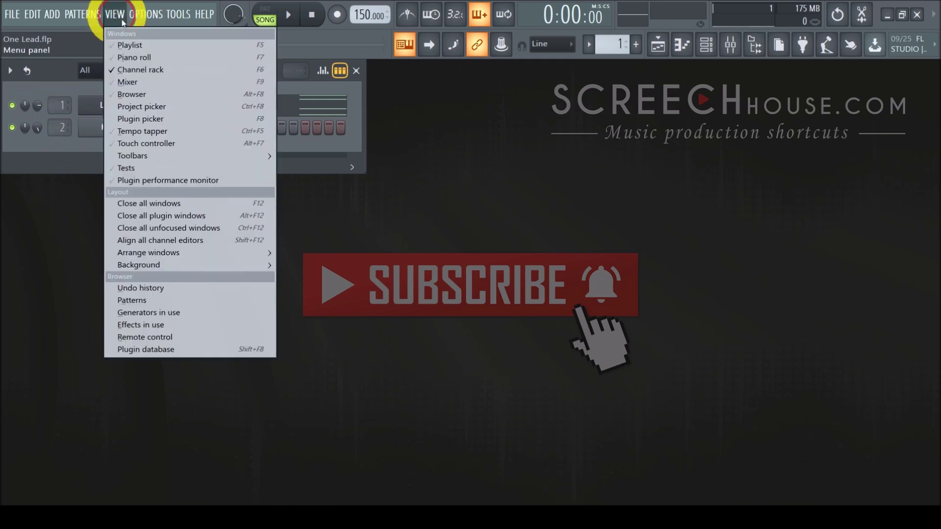
left_click(129, 82)
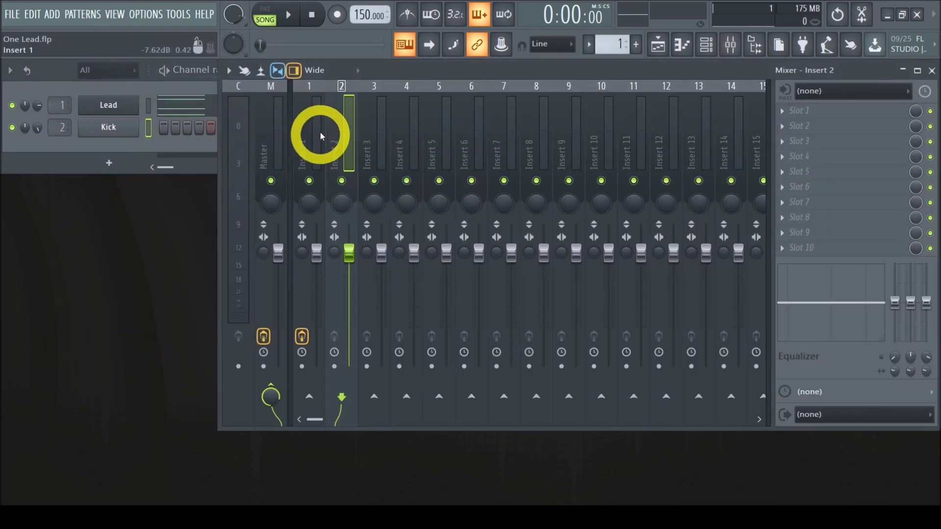
left_click(300, 120)
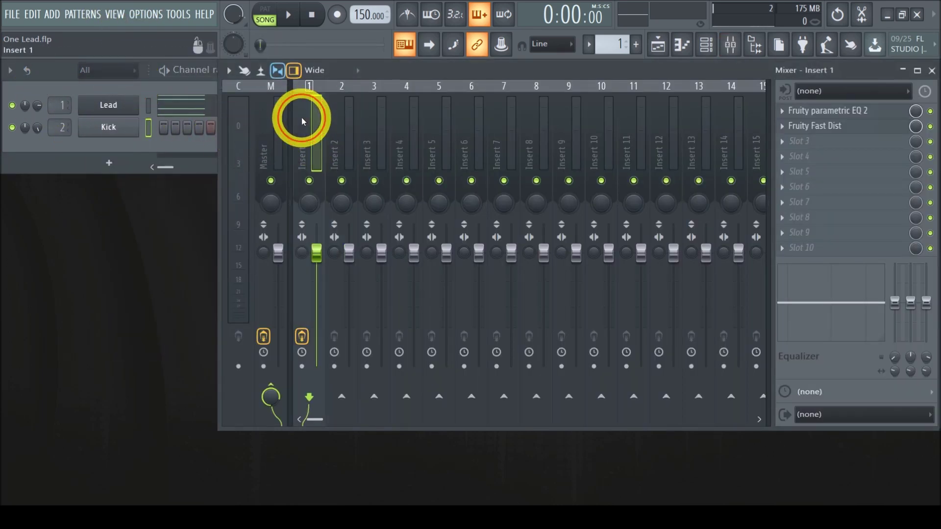
left_click(849, 112)
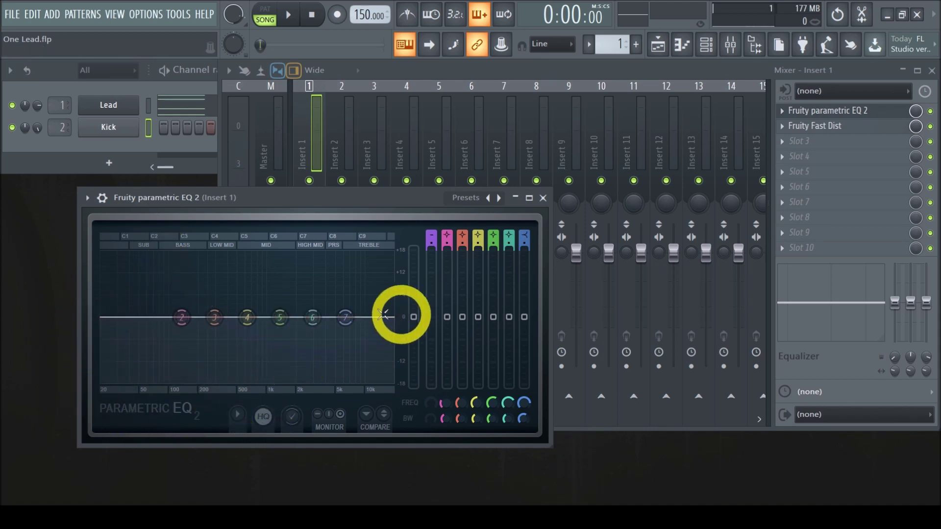
left_click_drag(308, 195, 321, 183)
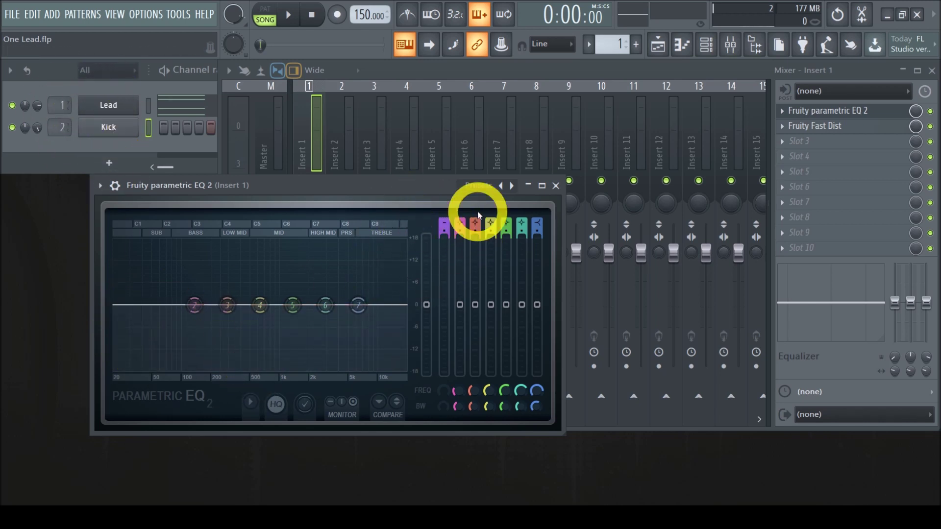
Step: Make EQ band 1 on Insert 1 a high-pass filter at about 180 Hz with a Steep 4 slope
left_click_drag(444, 224, 460, 195)
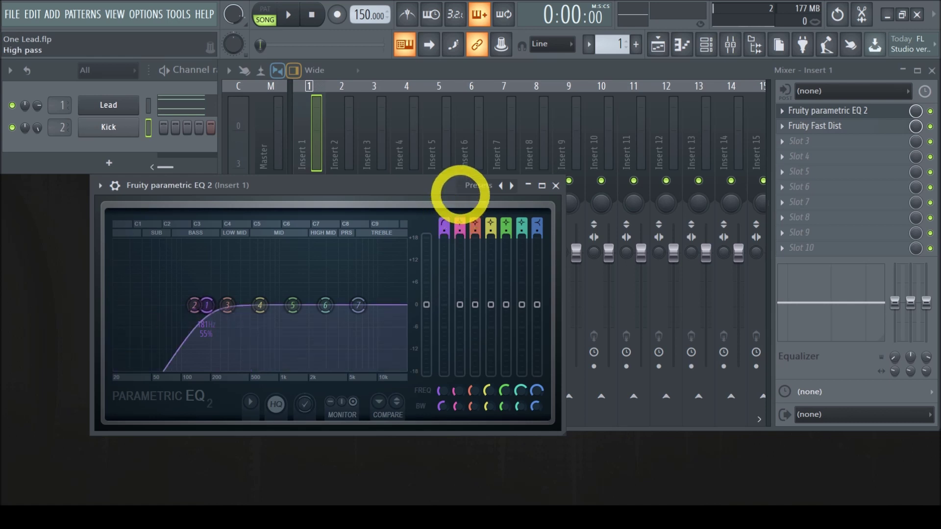
left_click(260, 297)
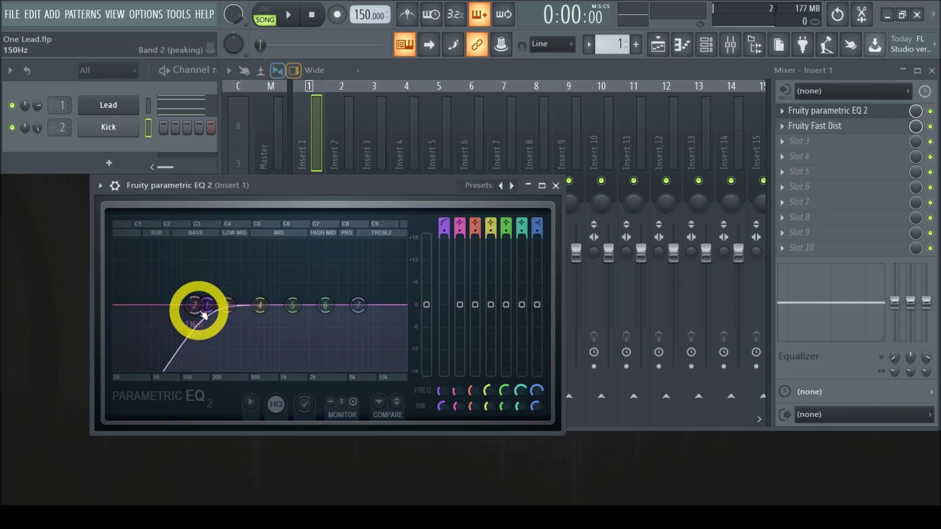
mouse_move(145, 310)
left_mouse_down()
mouse_move(23, 310)
mouse_move(196, 314)
mouse_move(75, 322)
mouse_move(142, 322)
left_mouse_up()
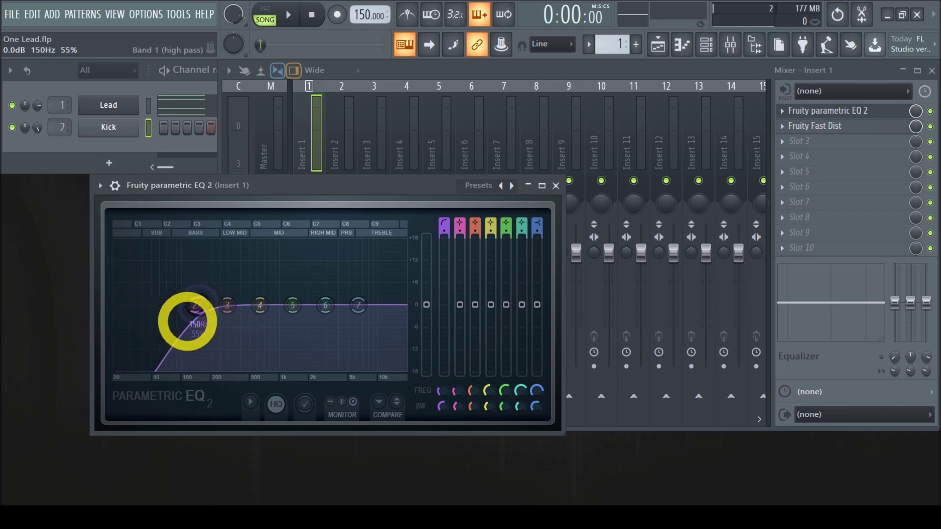
left_click_drag(154, 319, 173, 322)
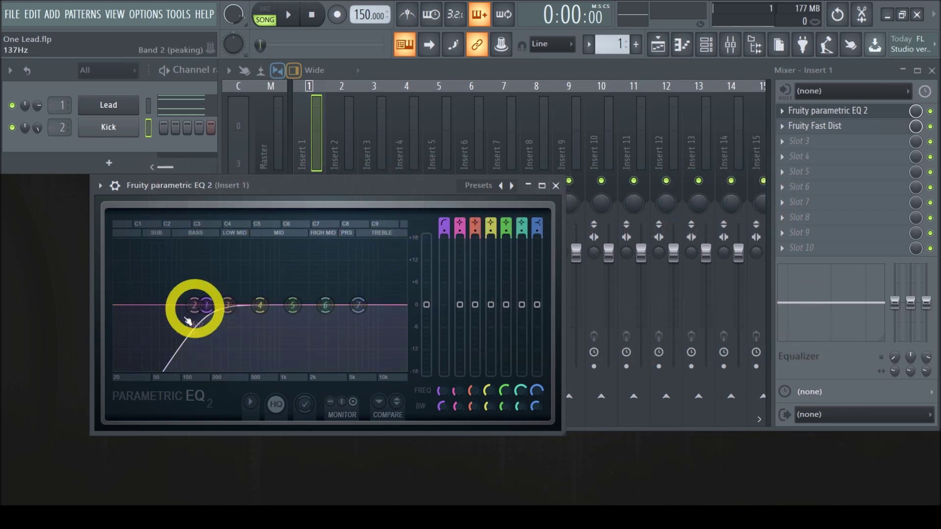
mouse_move(445, 230)
left_mouse_down()
mouse_move(443, 279)
mouse_move(451, 228)
mouse_move(448, 248)
mouse_move(443, 243)
left_mouse_up()
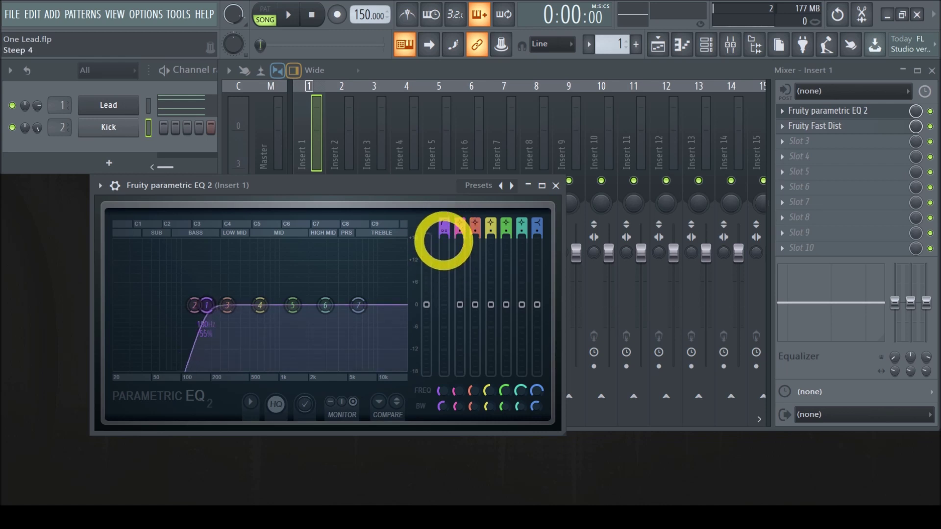
Step: Give band 1's high-pass filter a gentler slope, and play the song while sweeping its cutoff to 20 Hz and back to about 180 Hz
left_click(200, 322)
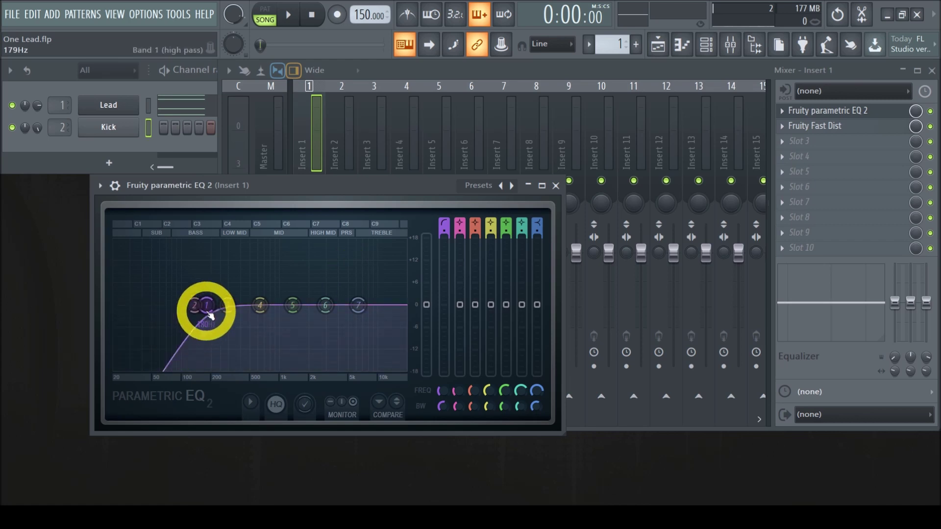
left_click(198, 340)
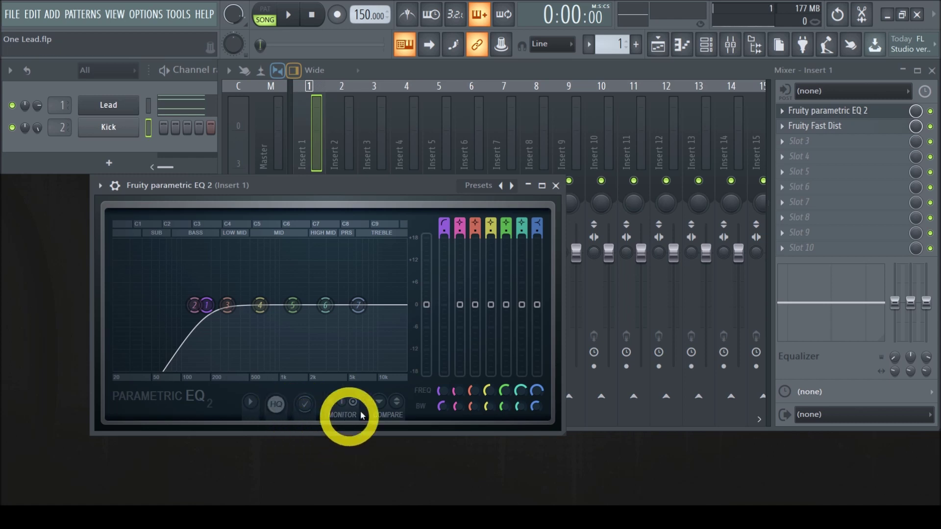
left_click(289, 14)
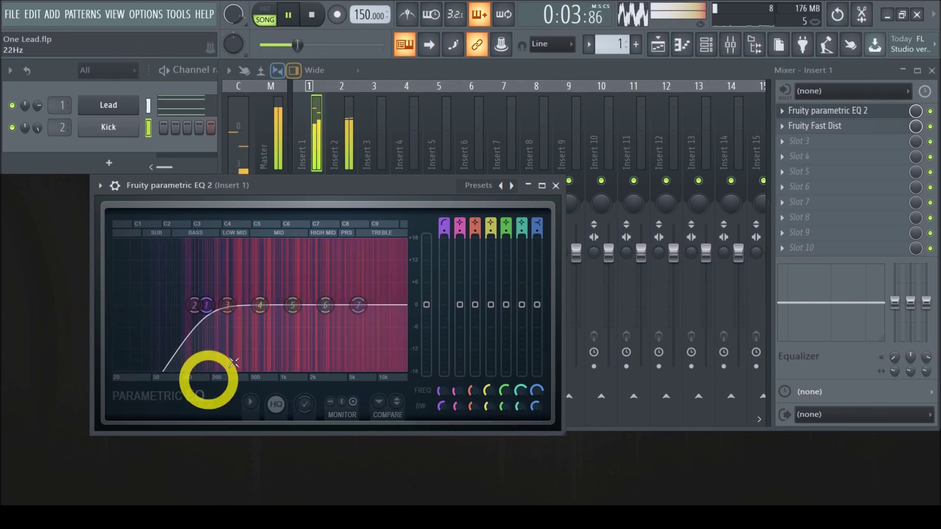
left_click_drag(214, 313, 207, 333)
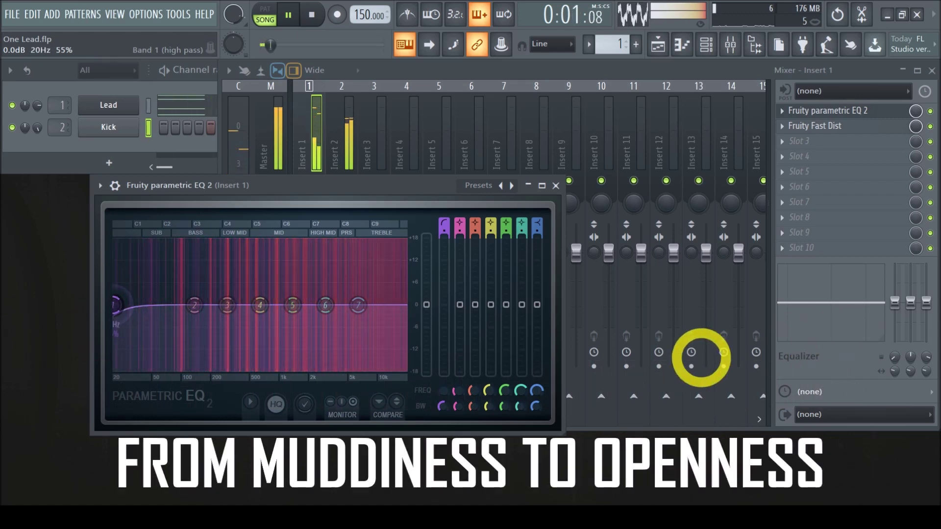
left_click_drag(700, 357, 210, 368)
left_click(311, 18)
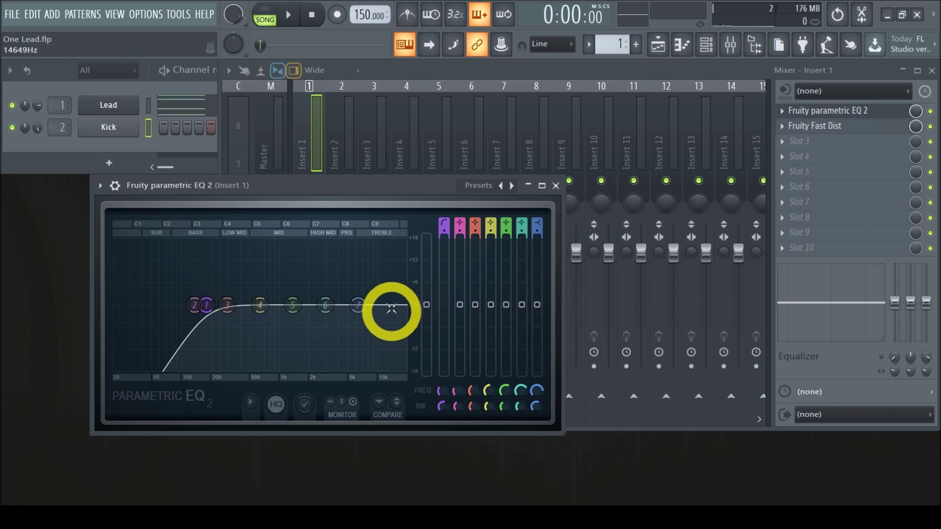
Step: View the Lead channel's Sylenth1 synth, and close the synth, the Insert 1 EQ and the mixer
left_click(114, 105)
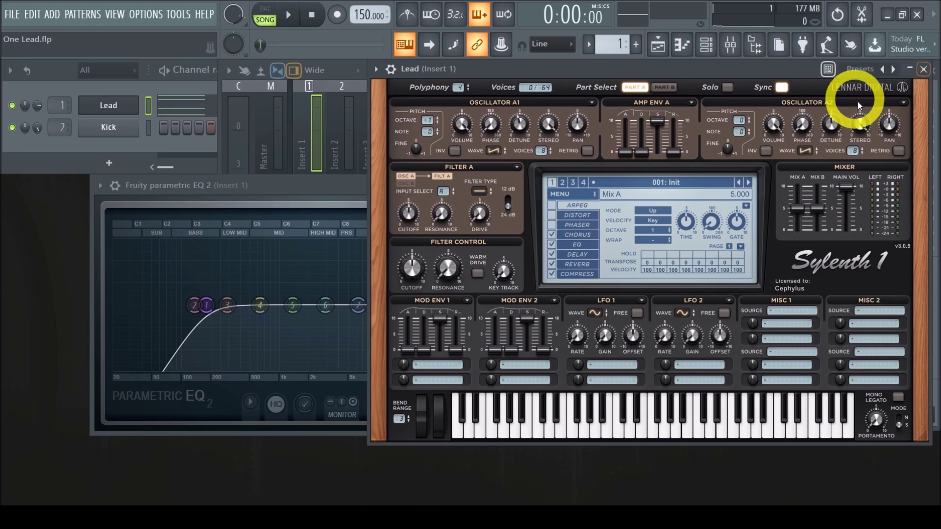
left_click(924, 69)
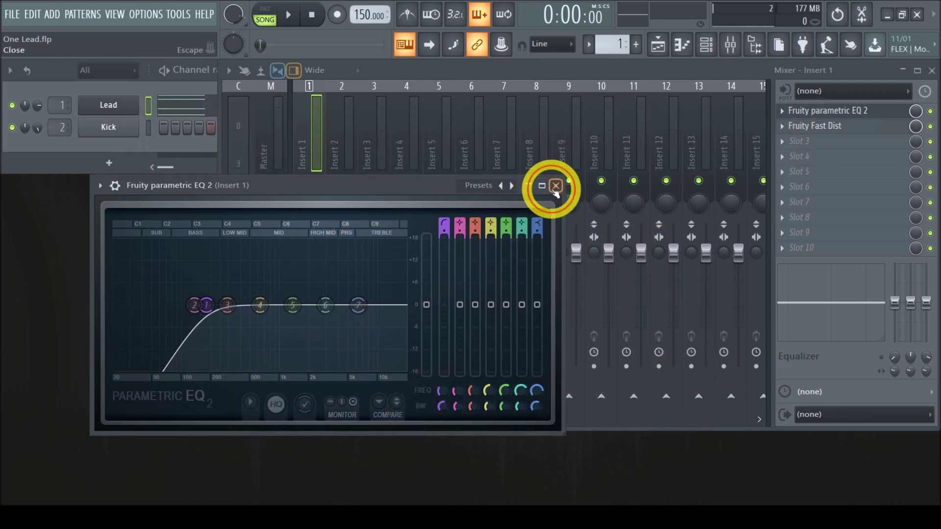
left_click(555, 186)
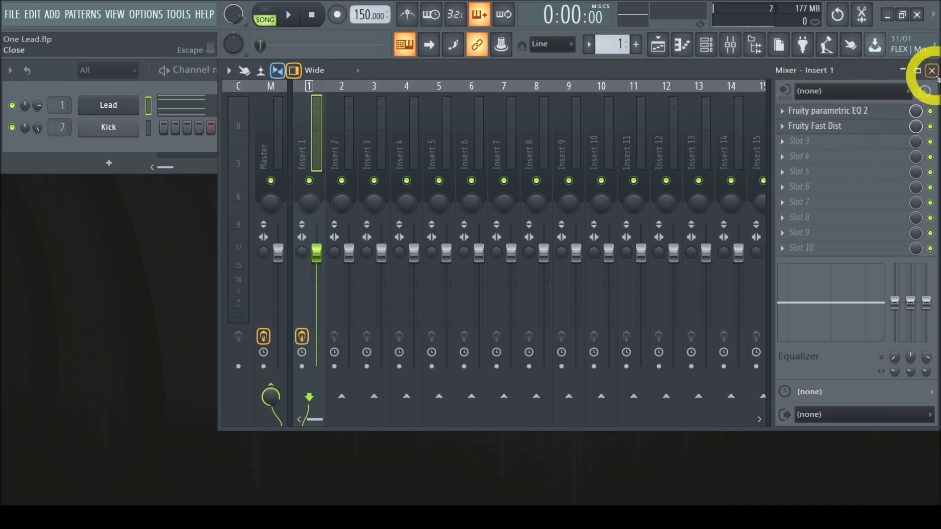
left_click(932, 70)
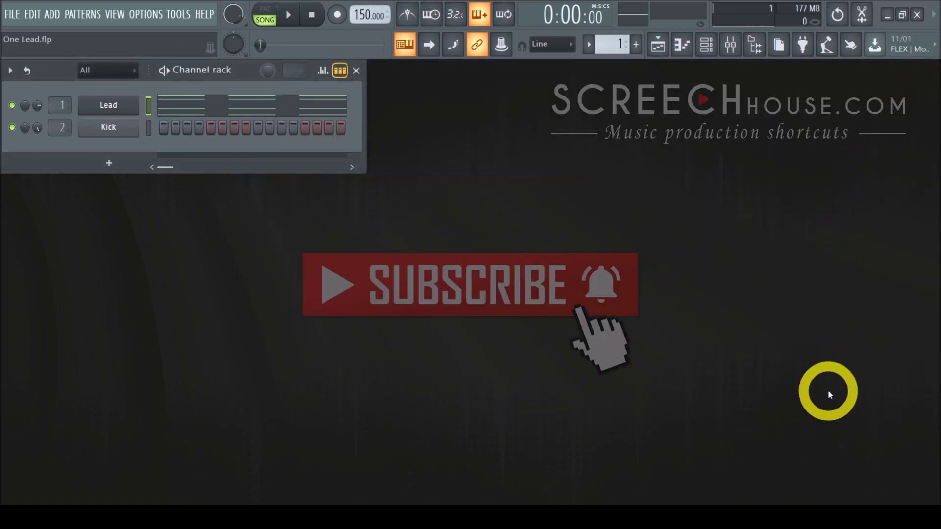